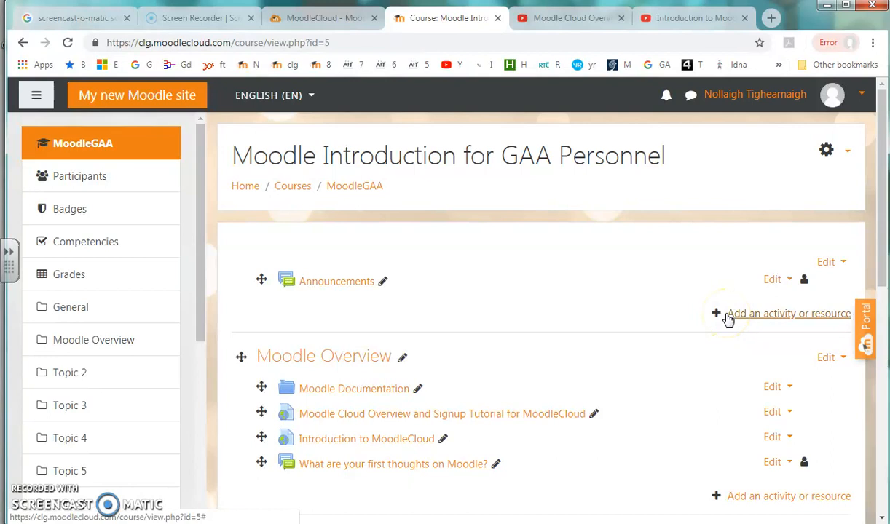
- Copy the name of the forum "What are your first thoughts on Moodle?" in the Moodle Overview section
scroll(822, 357, down, 1)
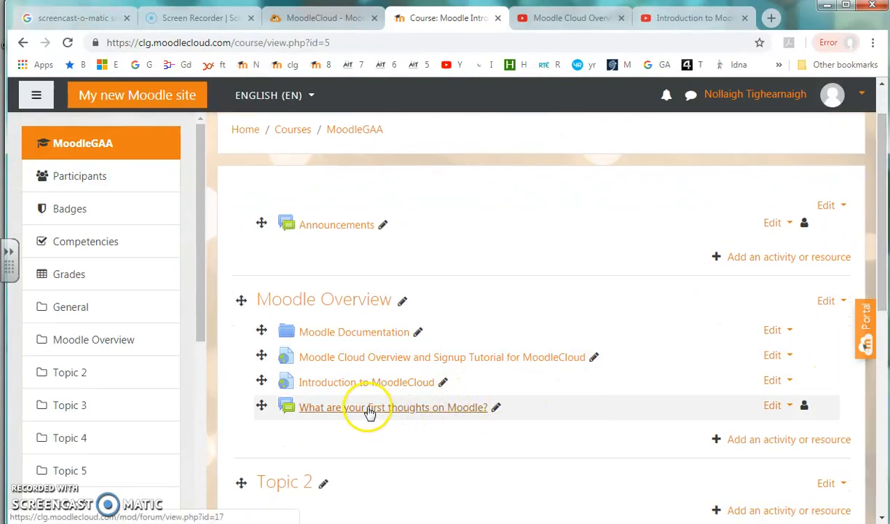
click(496, 408)
key(ctrl+c)
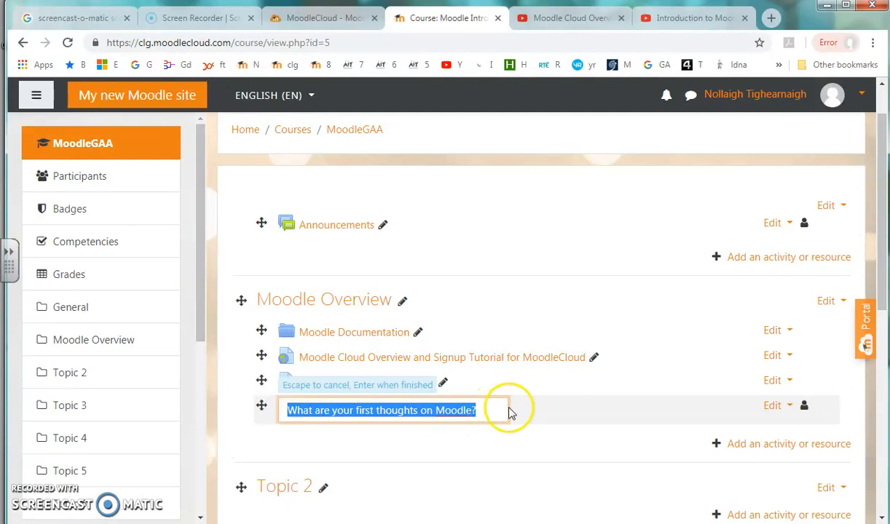
key(Return)
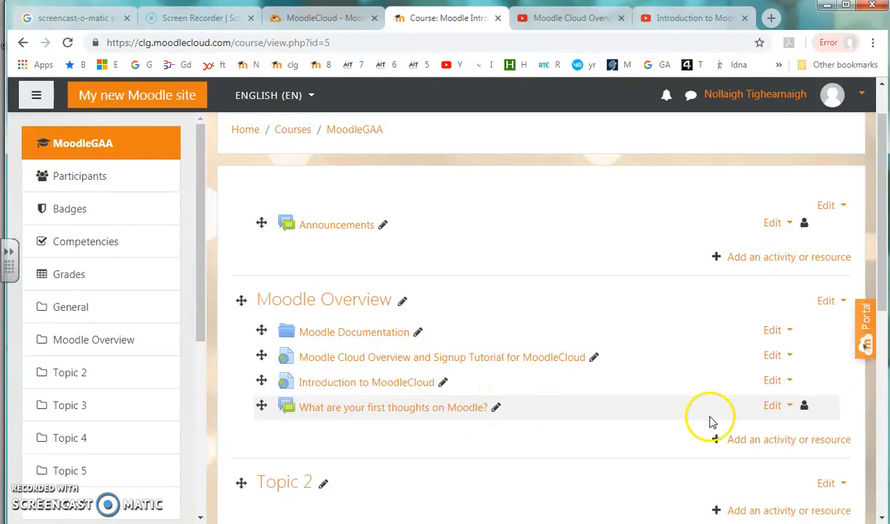
- Delete the forum "What are your first thoughts on Moodle?" from the Moodle Overview section
click(790, 407)
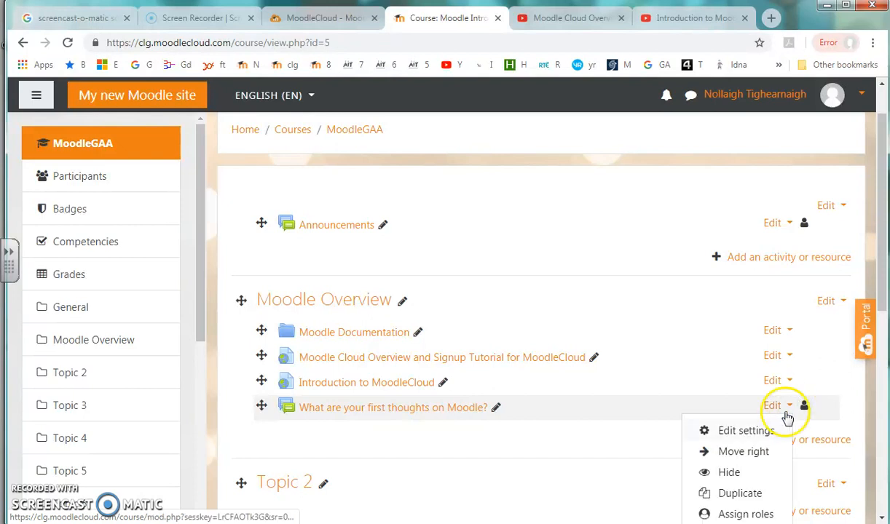
scroll(879, 340, down, 1)
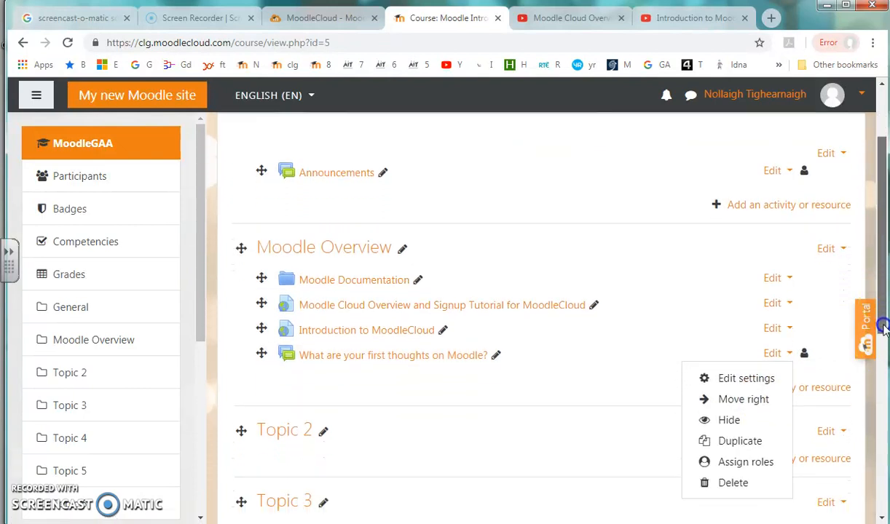
click(733, 460)
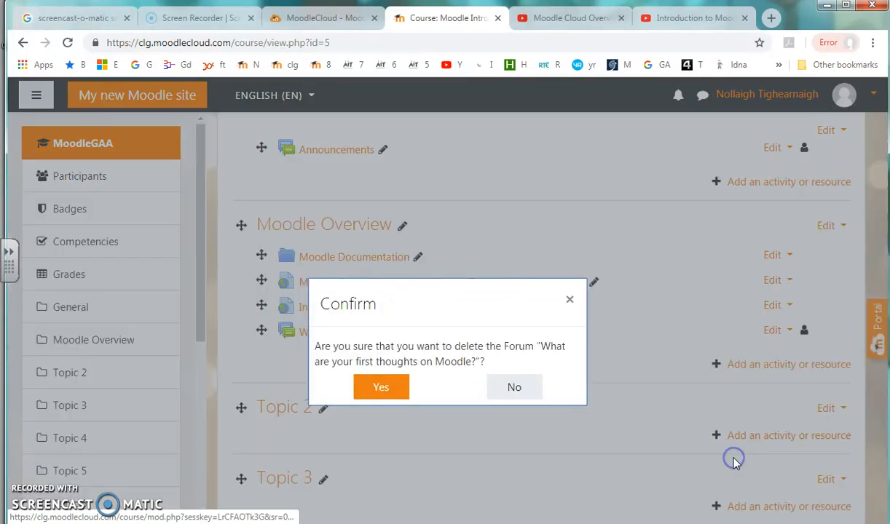
click(375, 385)
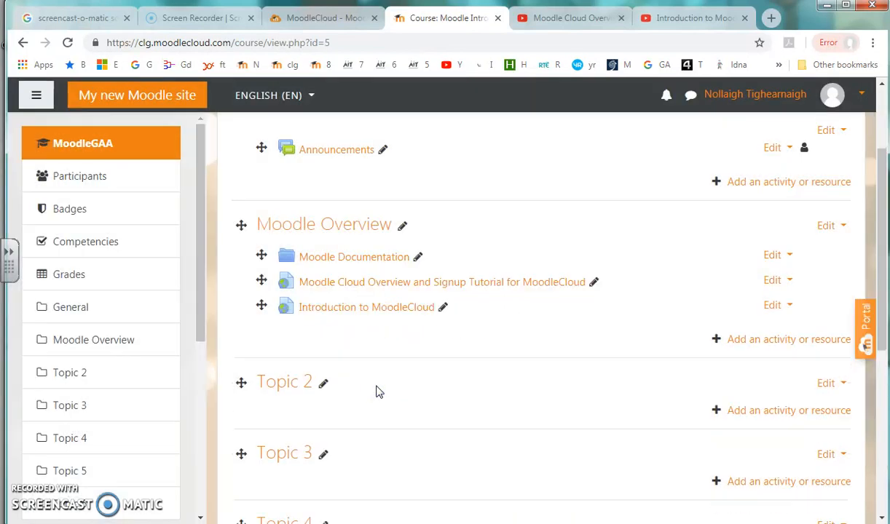
- Add a new Forum activity to the Moodle Overview section and name it "What are your first thoughts on Moodle?"
click(720, 342)
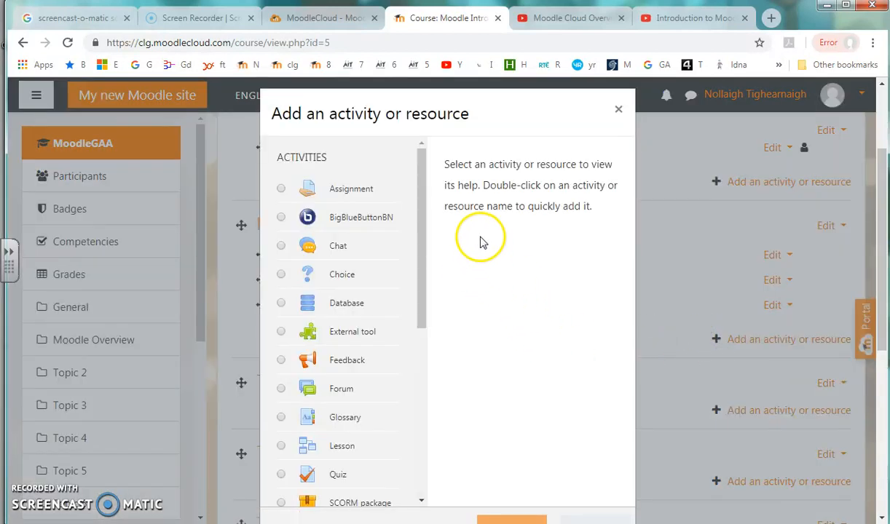
drag(422, 198, 419, 240)
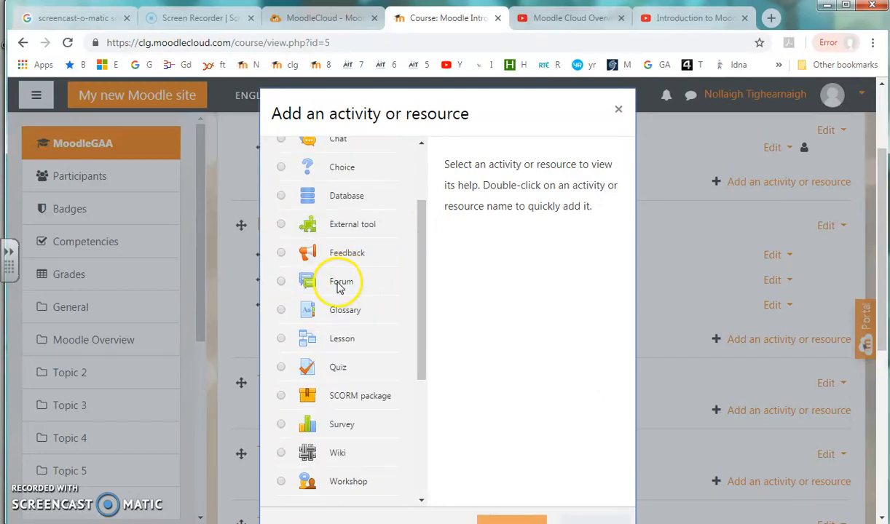
click(292, 284)
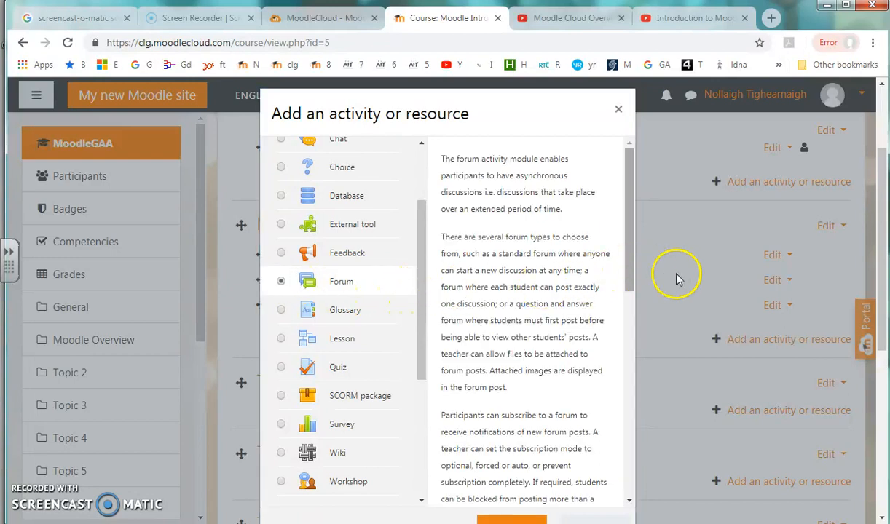
drag(886, 304, 884, 320)
scroll(616, 396, down, 3)
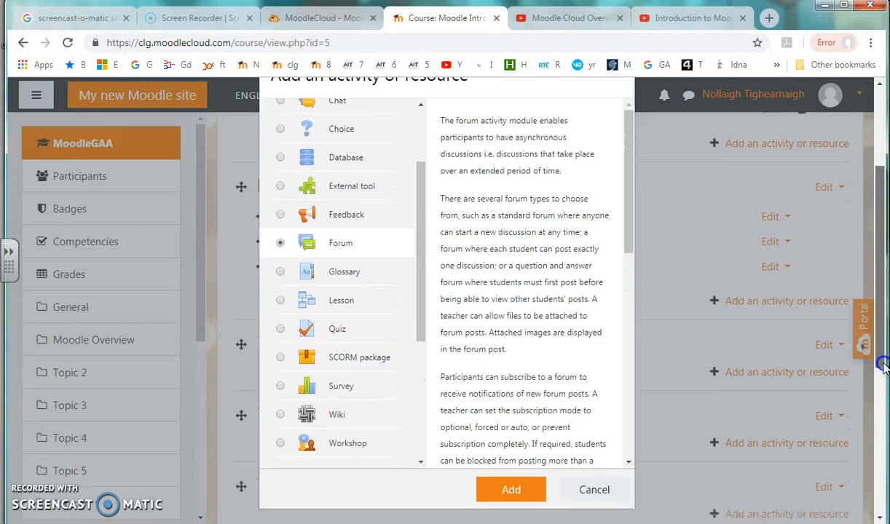
click(507, 312)
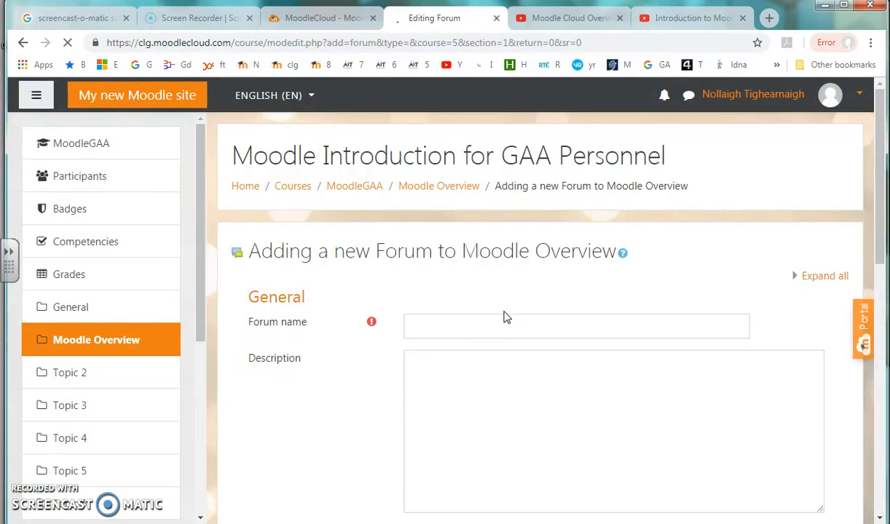
click(487, 324)
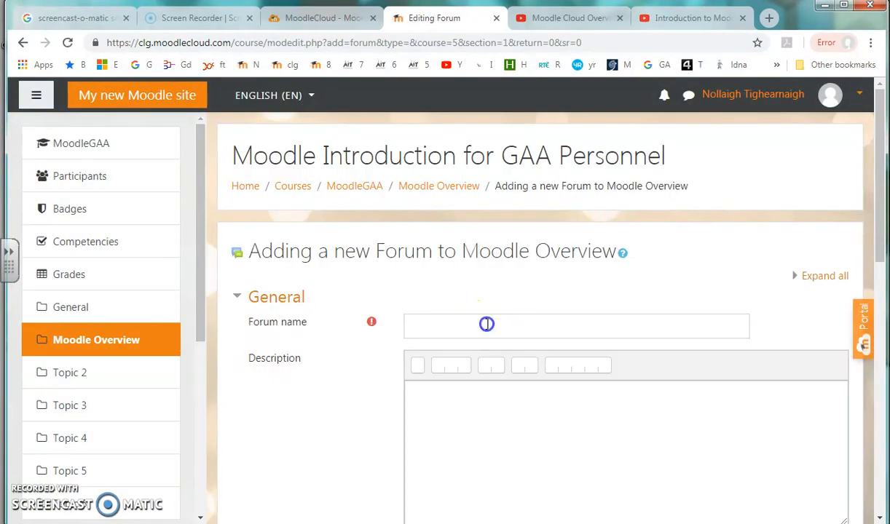
key(ctrl+v)
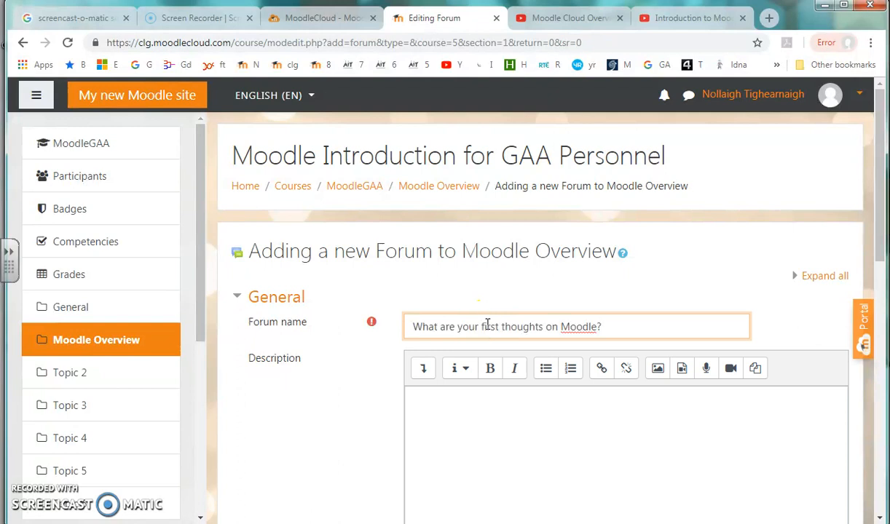
- Expand all of the forum's settings and set the maximum attachment size to 1MB
drag(879, 219, 878, 409)
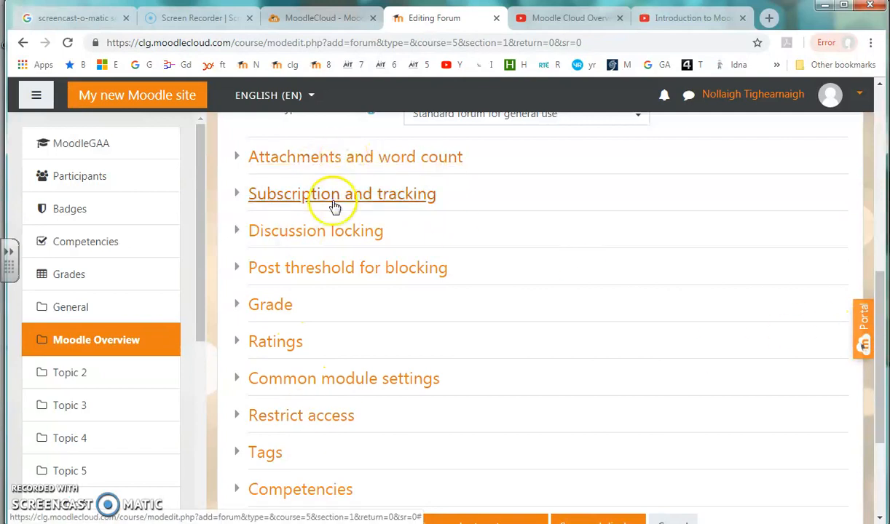
drag(880, 319, 873, 229)
click(814, 226)
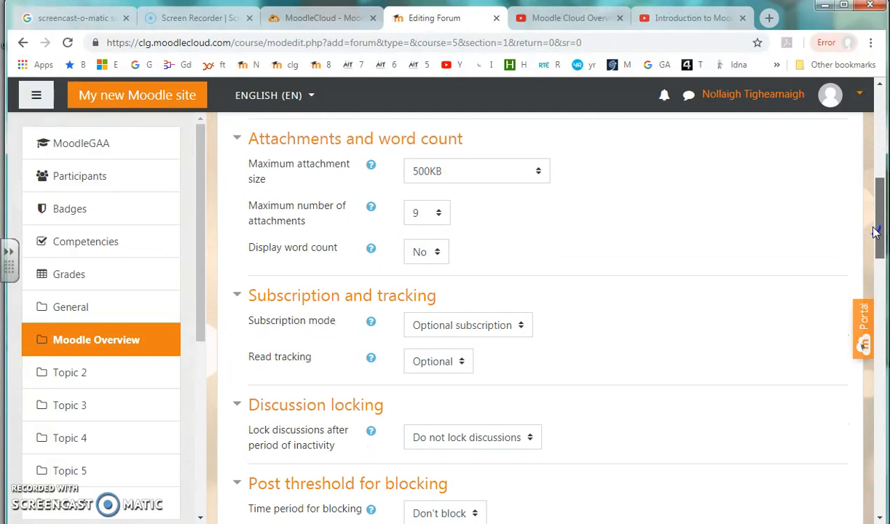
click(536, 178)
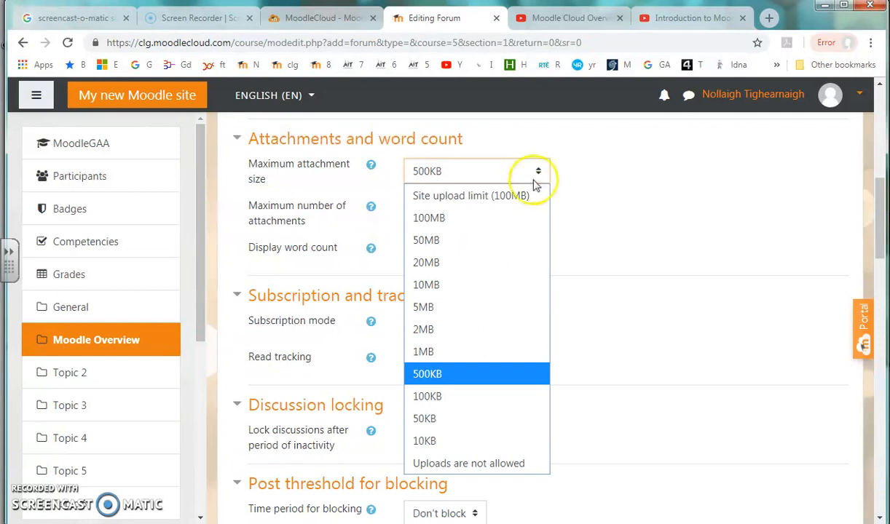
click(433, 352)
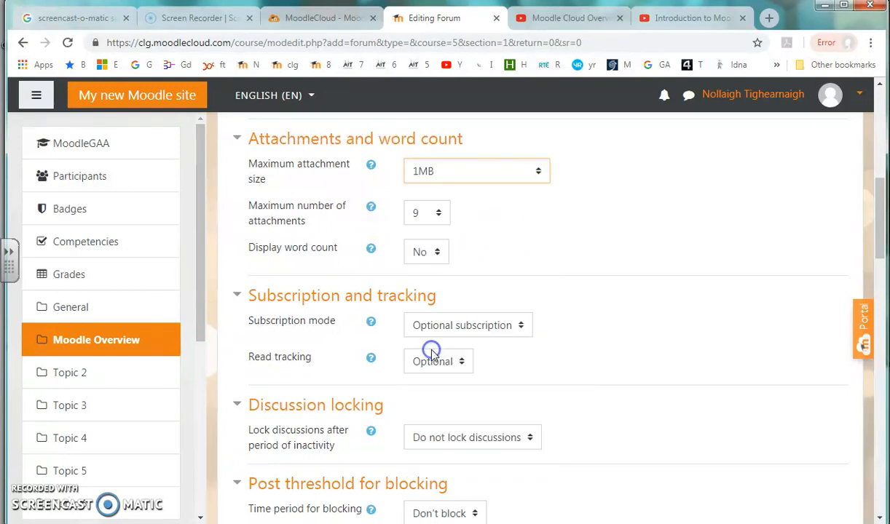
- Save the new forum and return to the course
drag(879, 218, 675, 237)
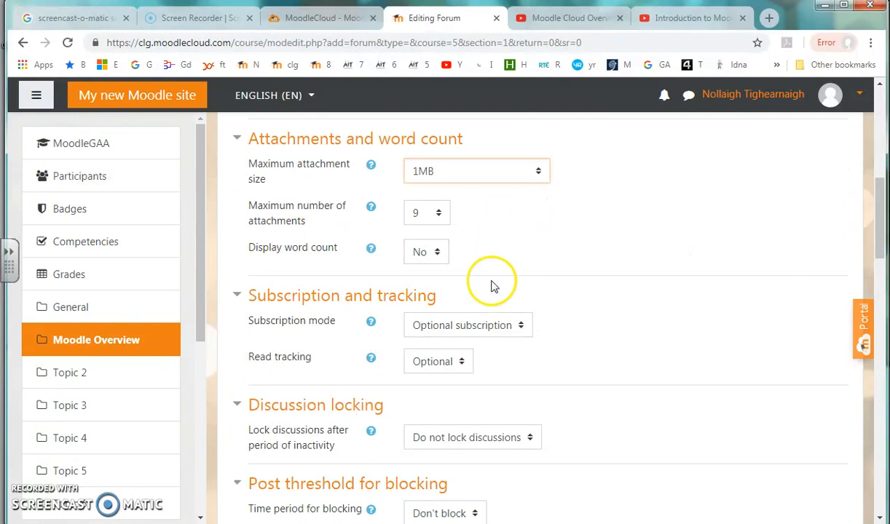
drag(878, 233, 881, 484)
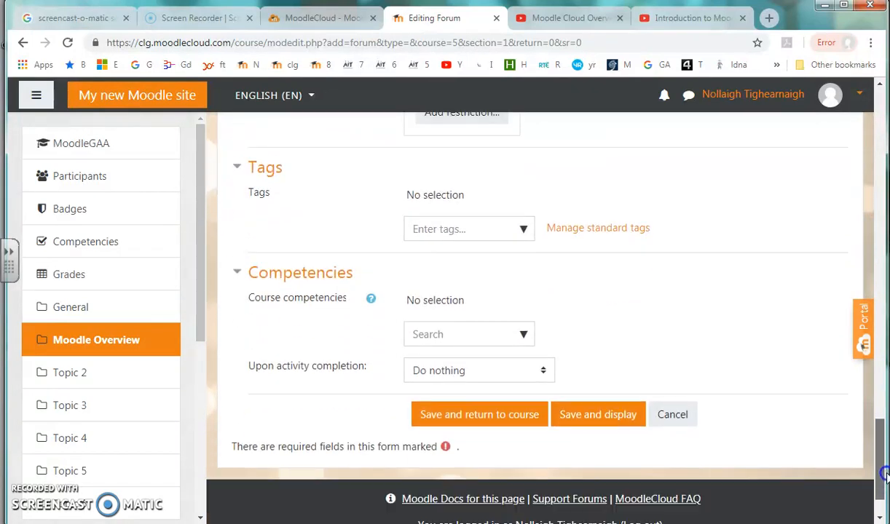
click(470, 413)
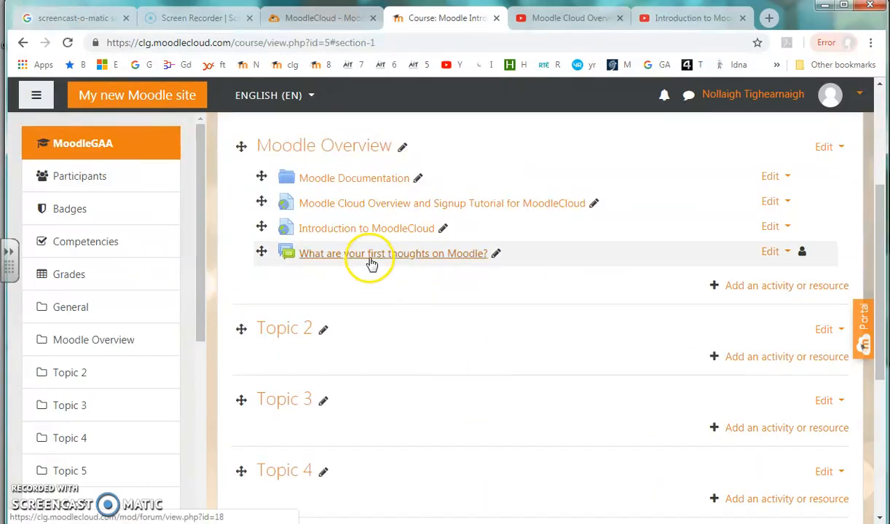
- Switch to the Student role to see the course as a student does
drag(879, 296, 863, 189)
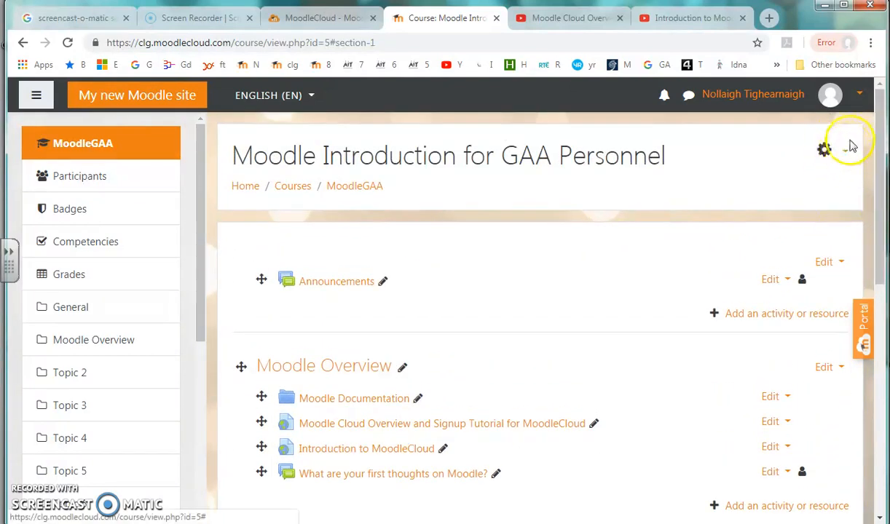
click(859, 95)
click(818, 279)
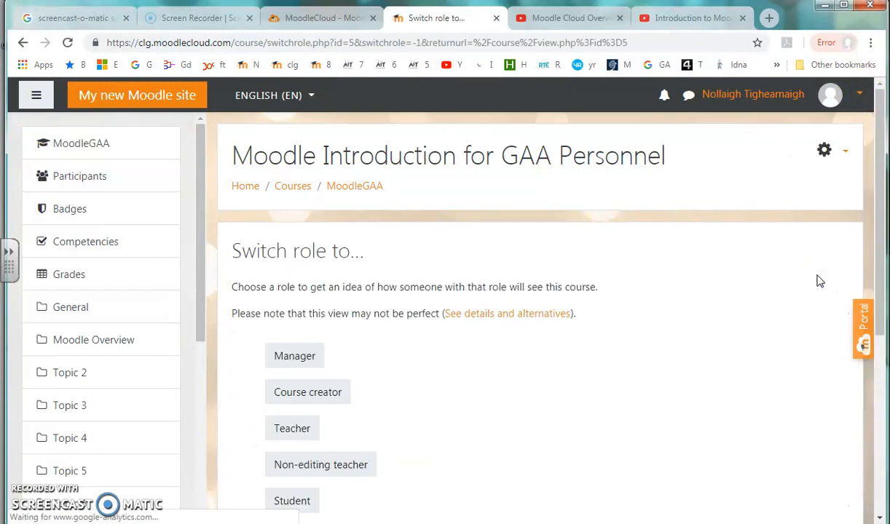
scroll(877, 269, down, 3)
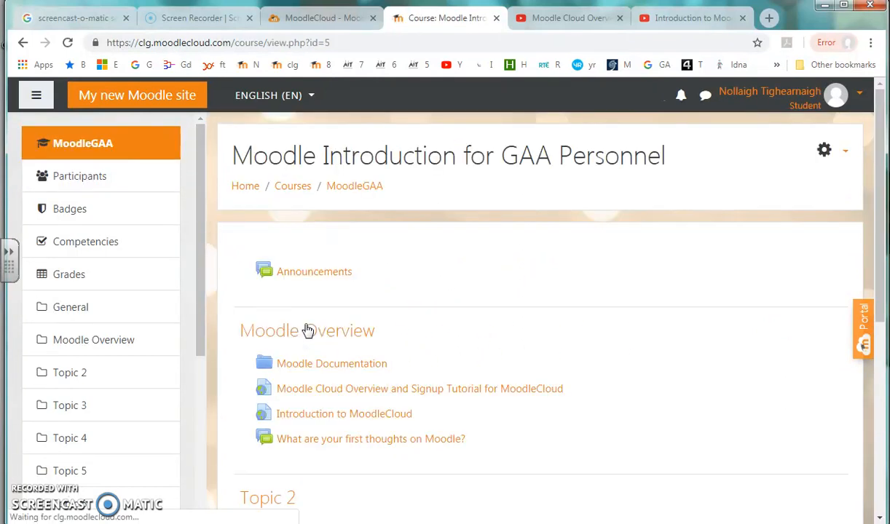
- Try to post a new discussion topic with the subject "Add resources" to the forum "What are your first thoughts on Moodle?"
scroll(871, 256, down, 2)
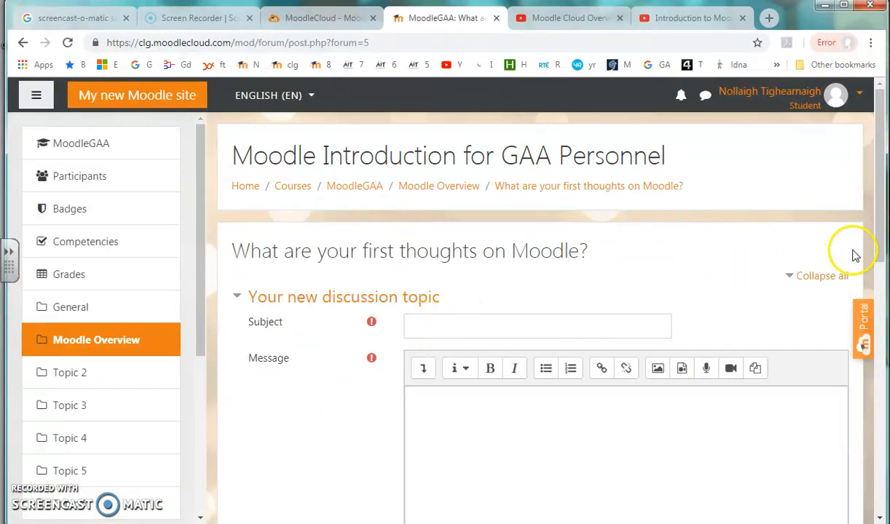
scroll(873, 232, down, 2)
click(446, 231)
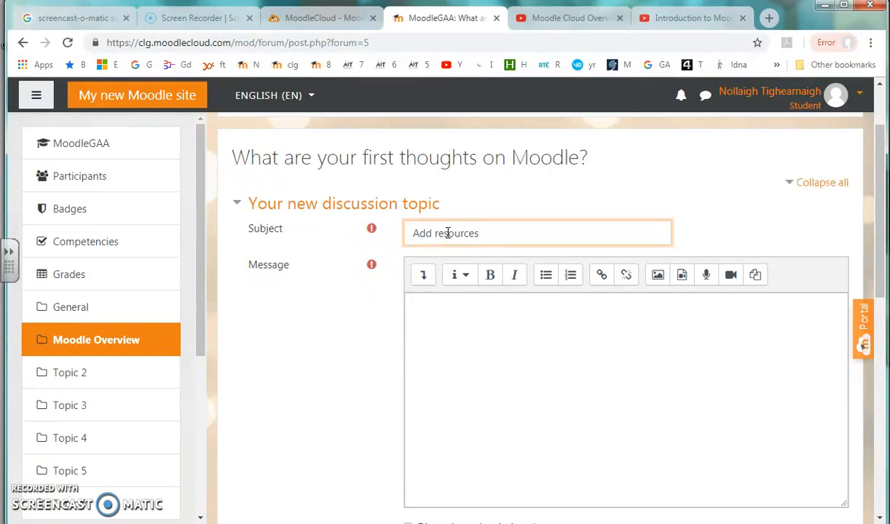
click(476, 316)
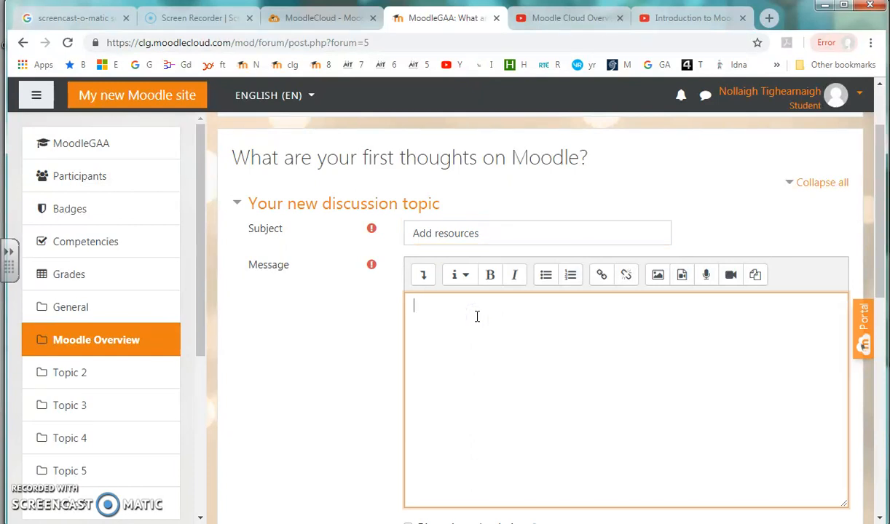
drag(868, 204, 866, 400)
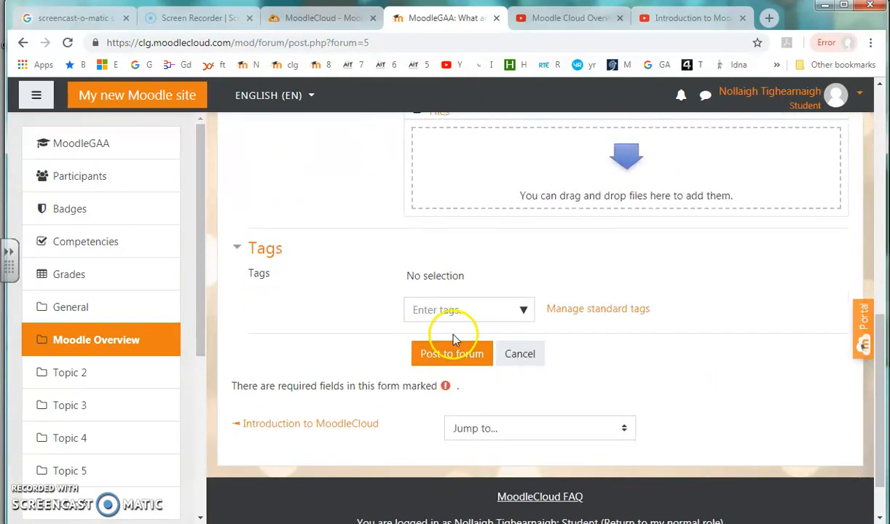
click(454, 357)
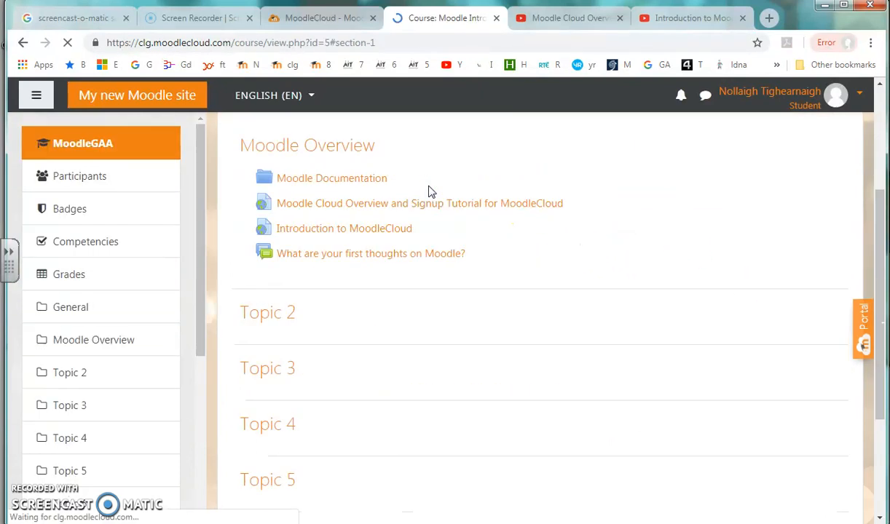
- Open the forum "What are your first thoughts on Moodle?" as a student and return to the normal role
click(370, 254)
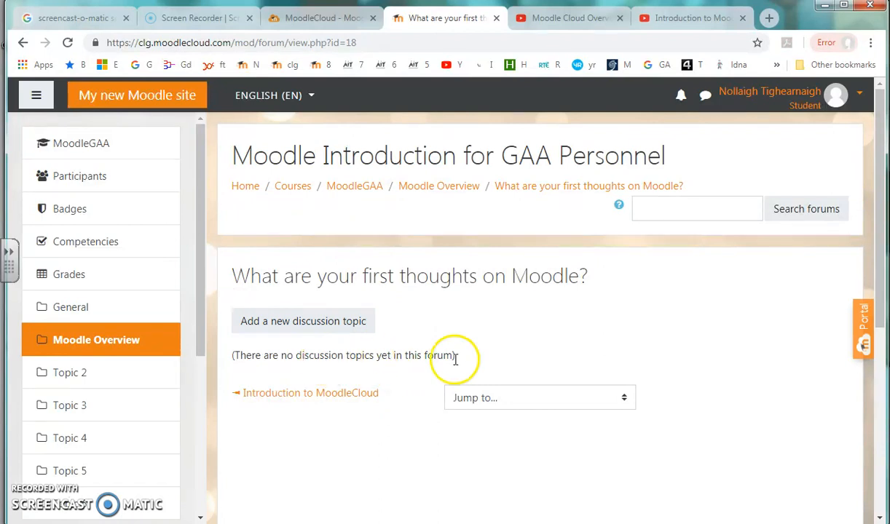
click(875, 271)
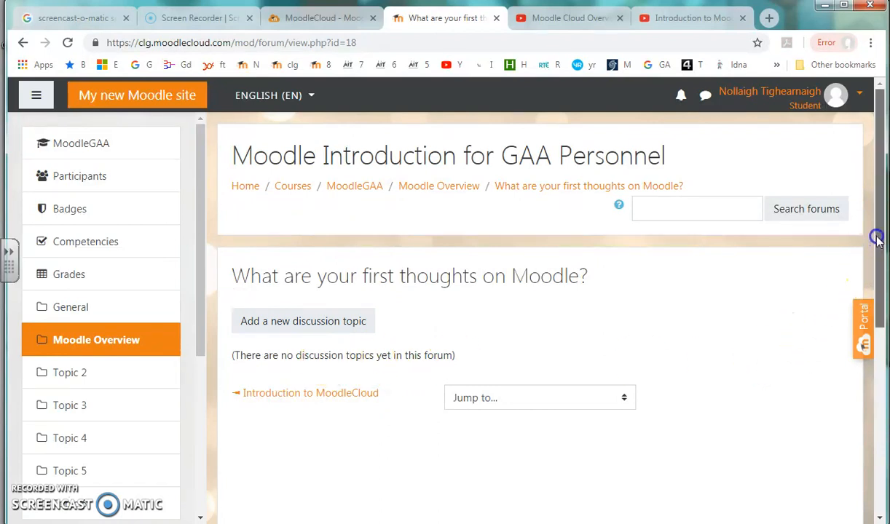
click(862, 98)
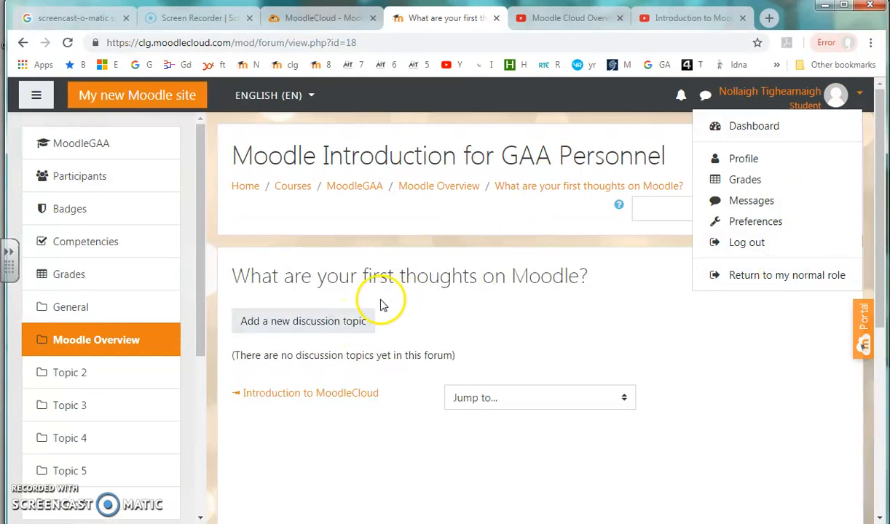
click(777, 277)
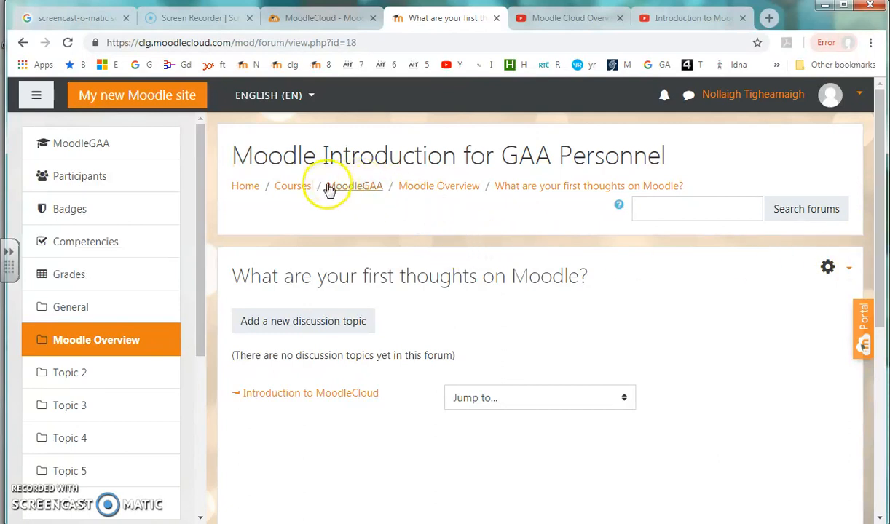
- Go back to the MoodleGAA course page and look over its course management options and the Moodle Overview section
click(359, 187)
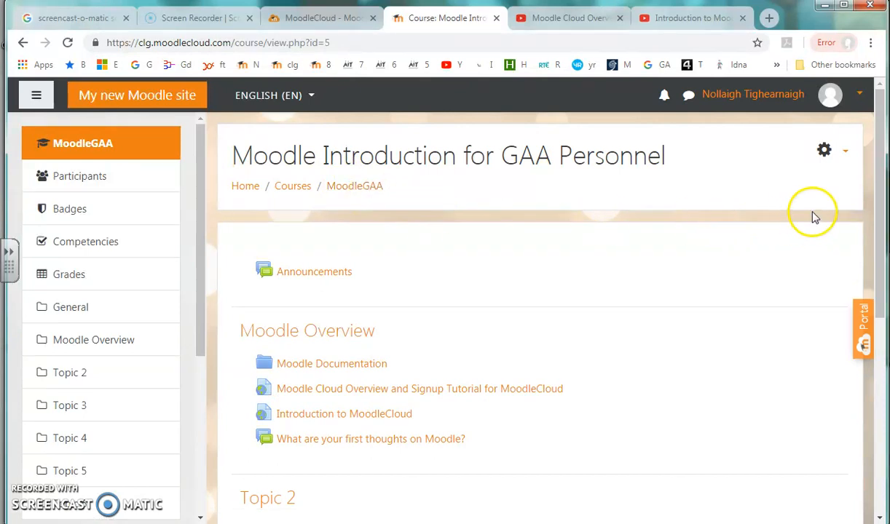
click(845, 153)
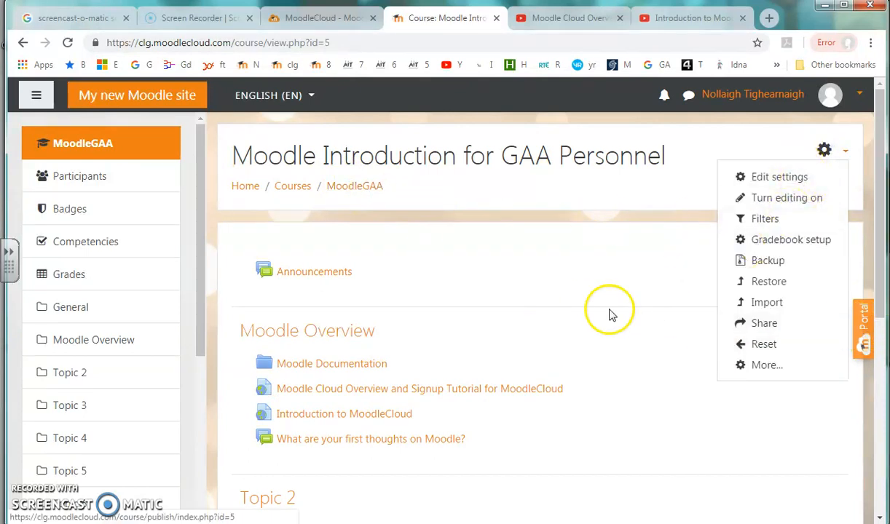
click(673, 425)
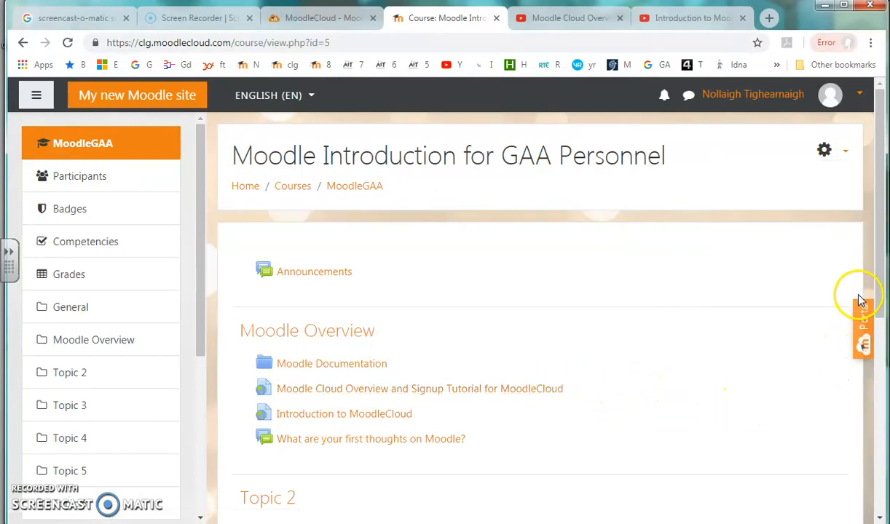
drag(878, 268, 880, 275)
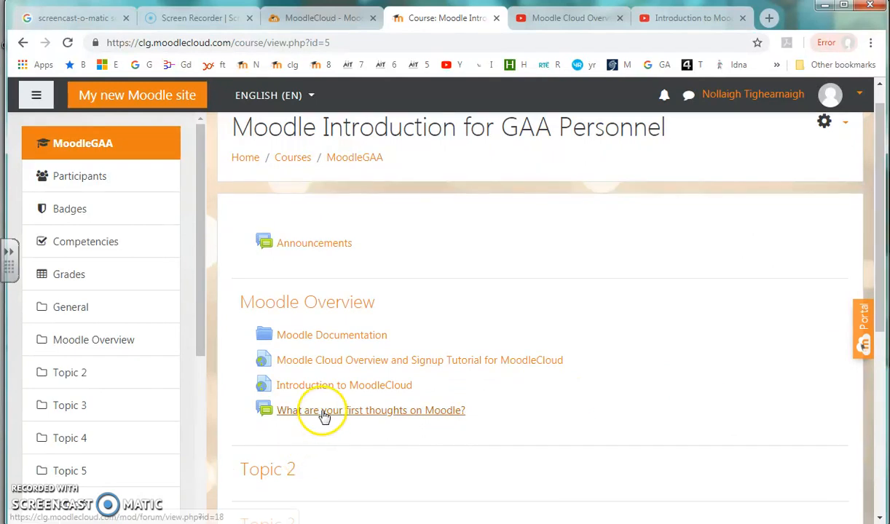